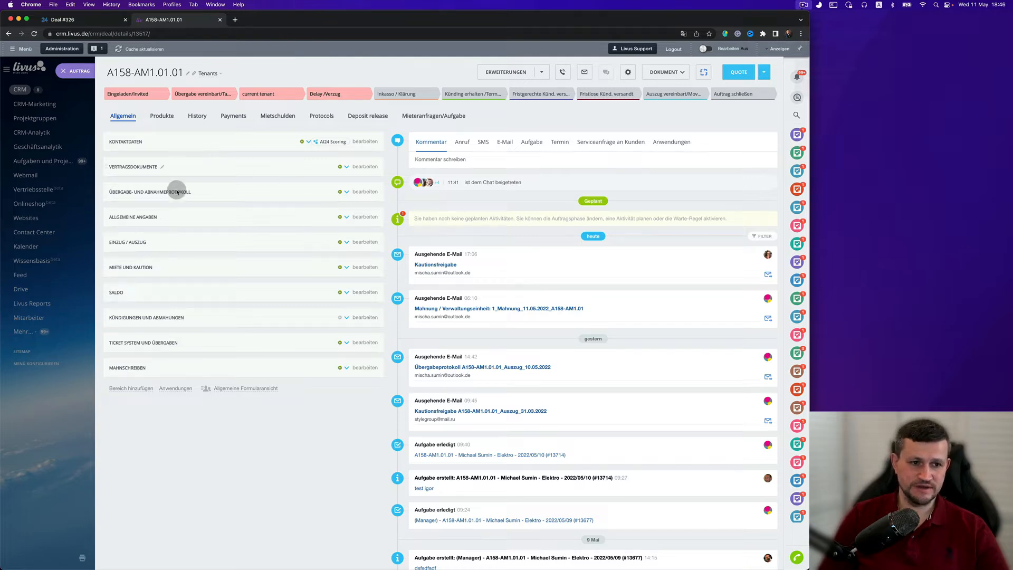
- Browse the A158-AM1.01.01 deal page, expanding and collapsing its field sections such as rent and deposit and move-in/move-out
{"action": "scroll", "coordinate": [258, 301], "scroll_direction": "down", "scroll_amount": 1}
{"action": "scroll", "coordinate": [258, 302], "scroll_direction": "down", "scroll_amount": 20}
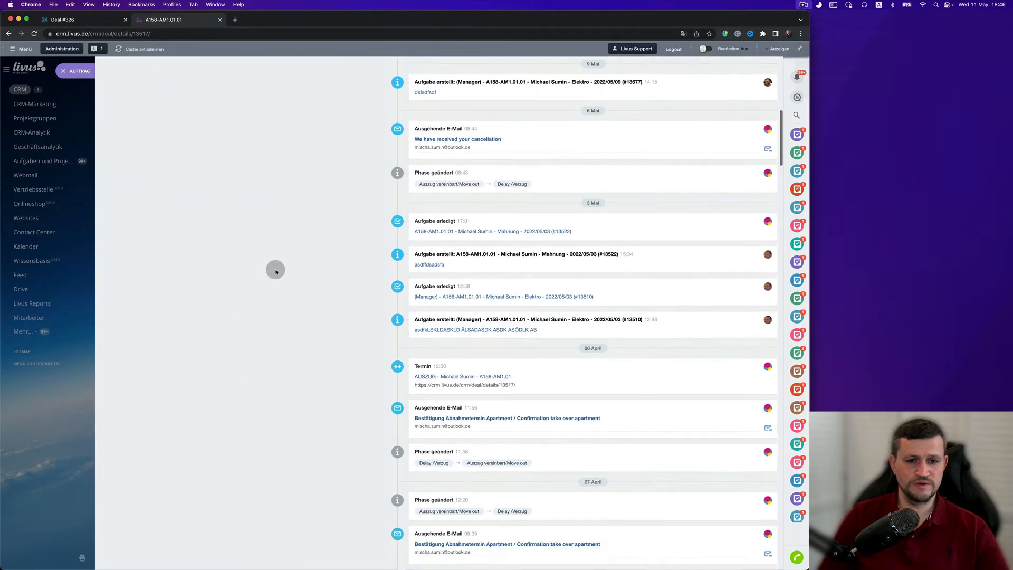
{"action": "scroll", "coordinate": [276, 271], "scroll_direction": "up", "scroll_amount": 20}
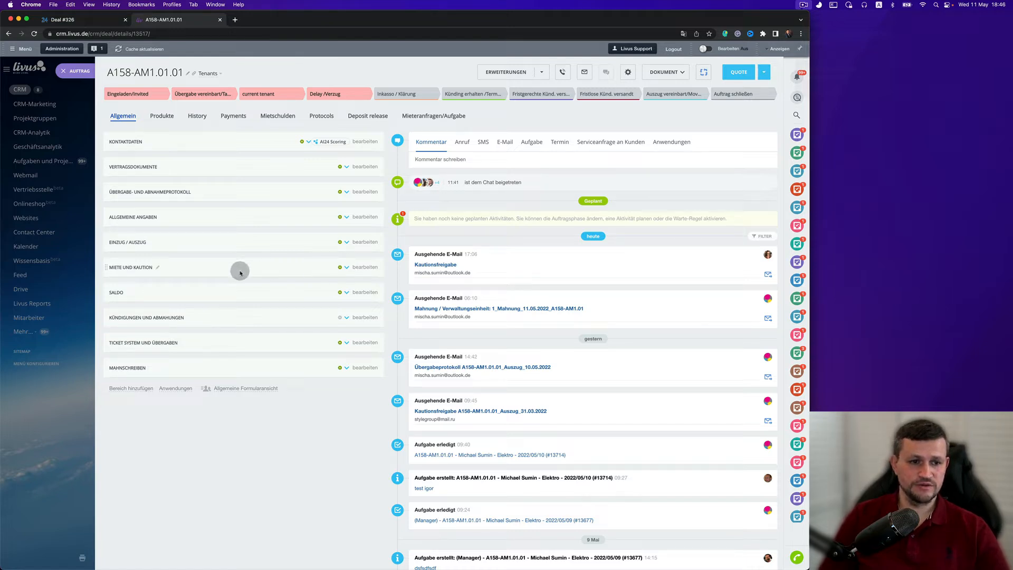
{"action": "left_click", "coordinate": [346, 267]}
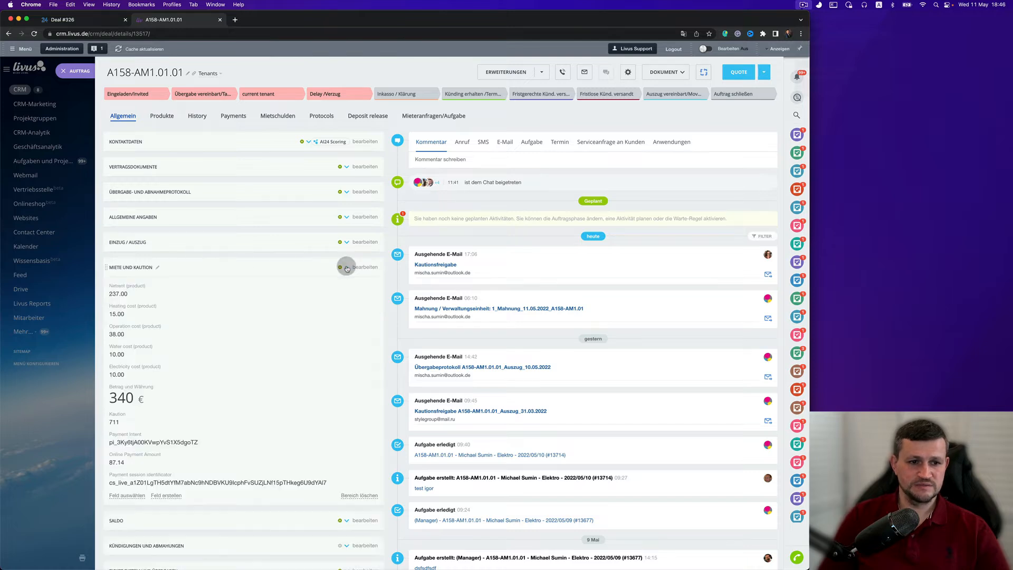
{"action": "left_click", "coordinate": [346, 242]}
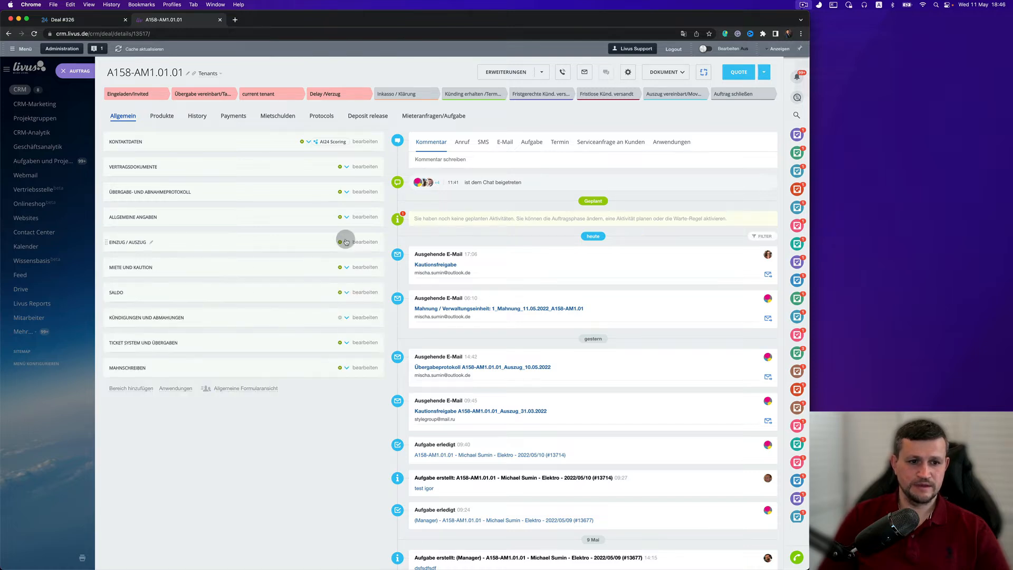
{"action": "left_click", "coordinate": [346, 242]}
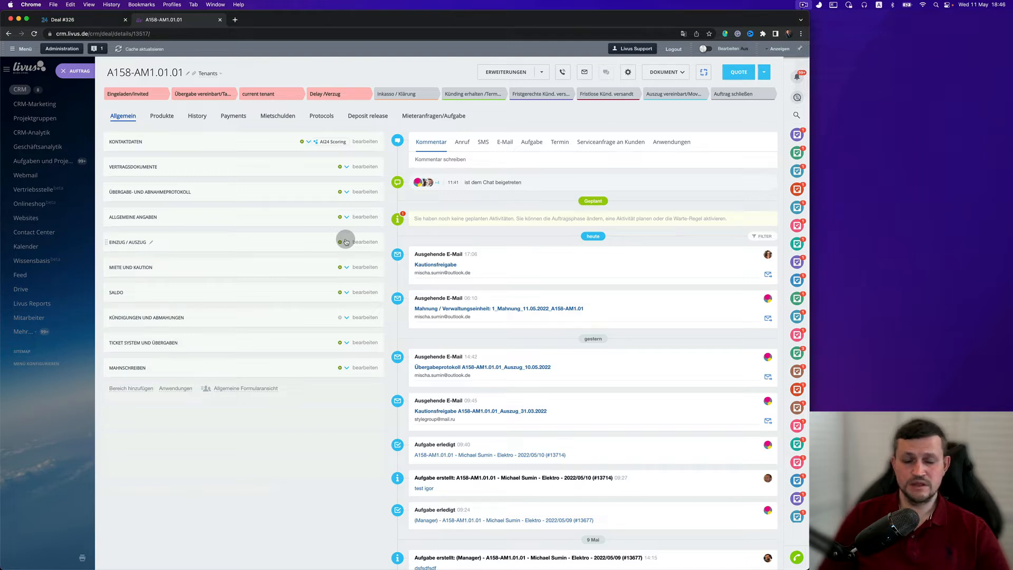
- Switch to the Deal #326 tab and scroll through the deal's field sections
{"action": "left_click", "coordinate": [97, 20]}
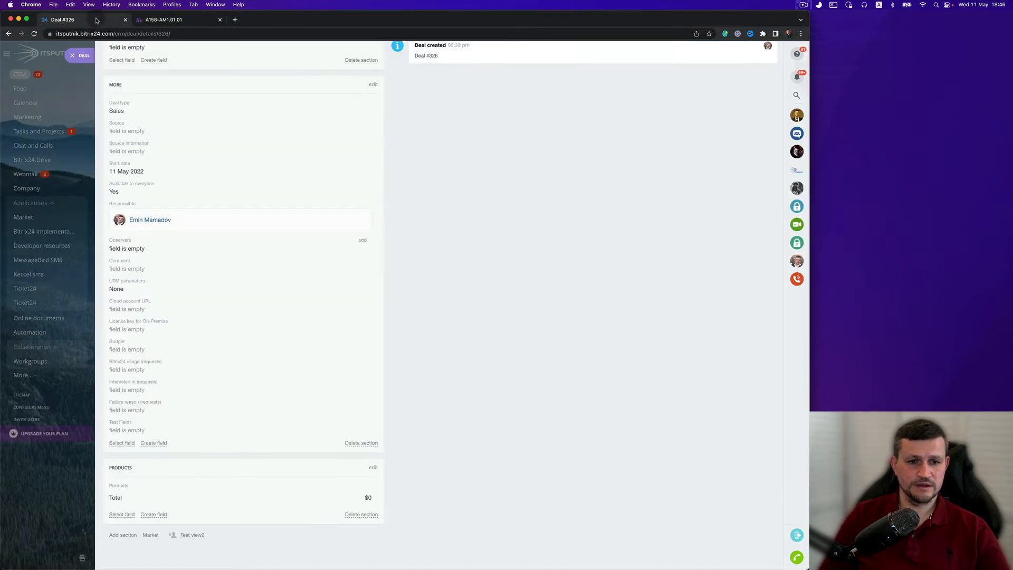
{"action": "scroll", "coordinate": [324, 355], "scroll_direction": "up", "scroll_amount": 2}
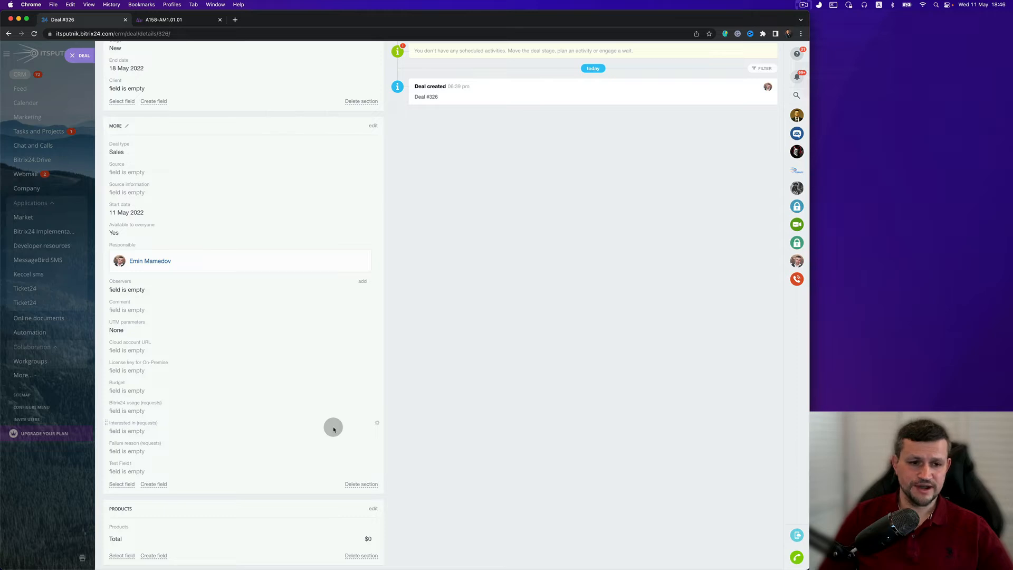
{"action": "scroll", "coordinate": [346, 340], "scroll_direction": "down", "scroll_amount": 1}
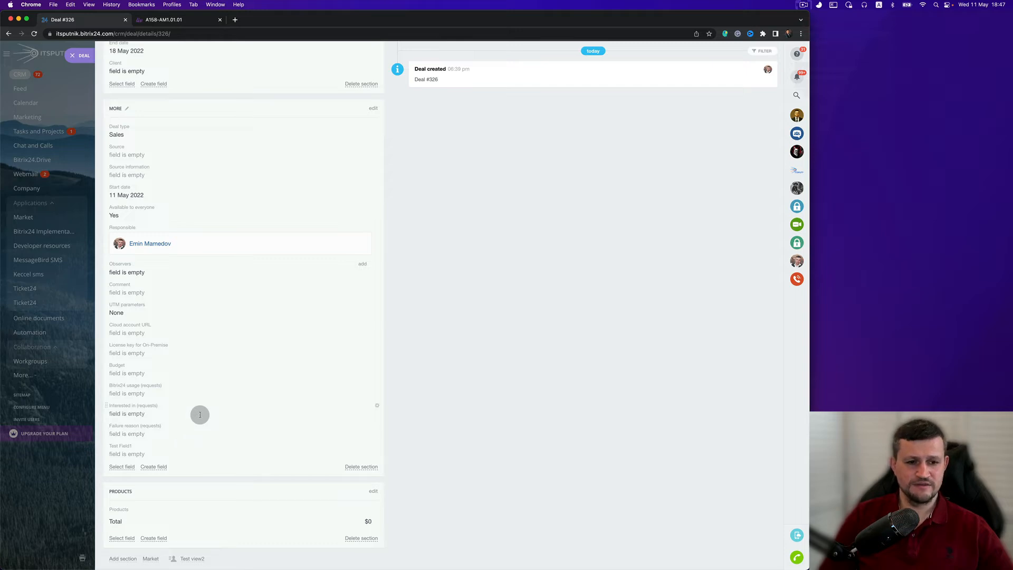
{"action": "scroll", "coordinate": [207, 407], "scroll_direction": "down", "scroll_amount": 1}
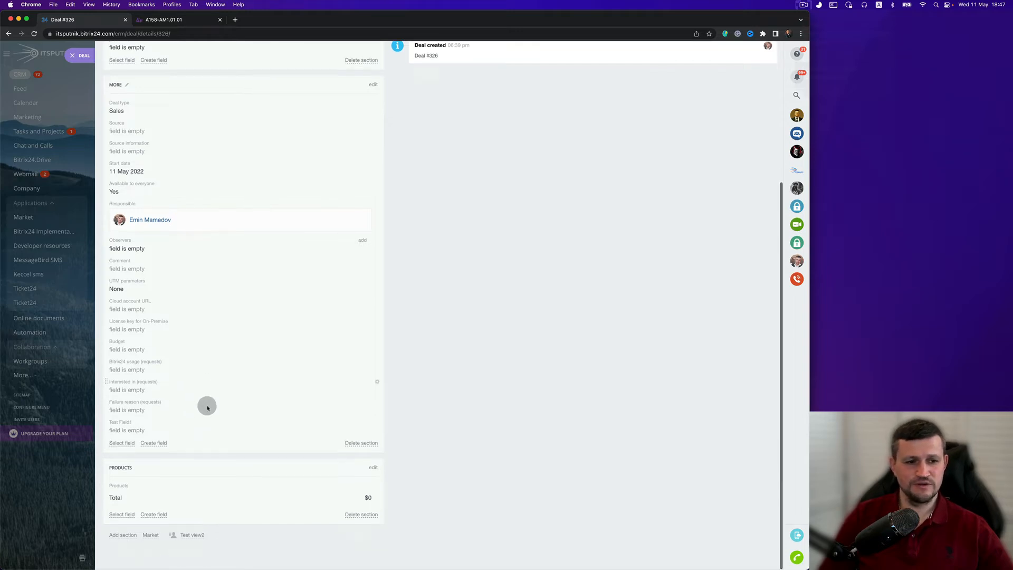
{"action": "scroll", "coordinate": [233, 384], "scroll_direction": "up", "scroll_amount": 4}
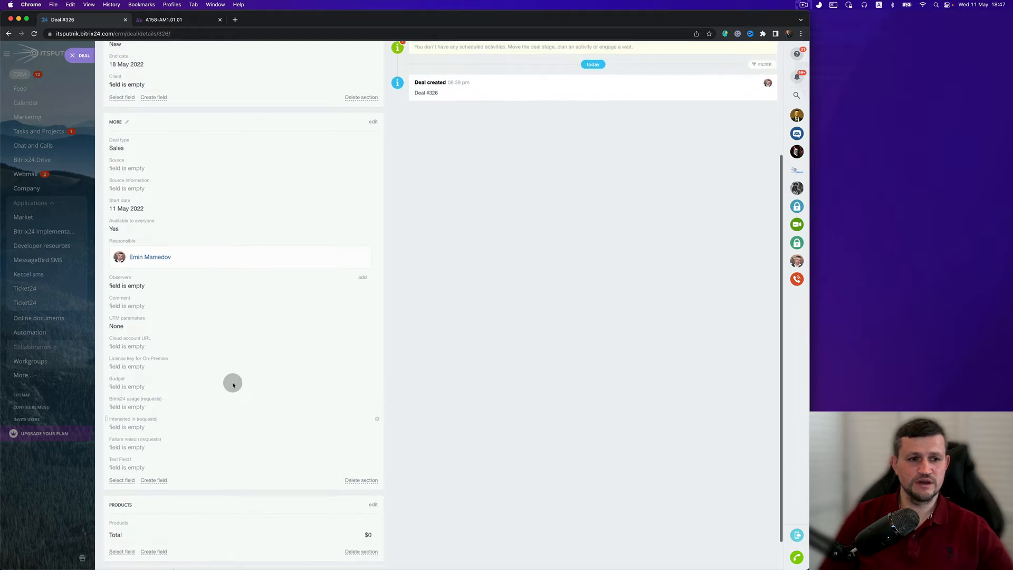
{"action": "scroll", "coordinate": [240, 396], "scroll_direction": "up", "scroll_amount": 2}
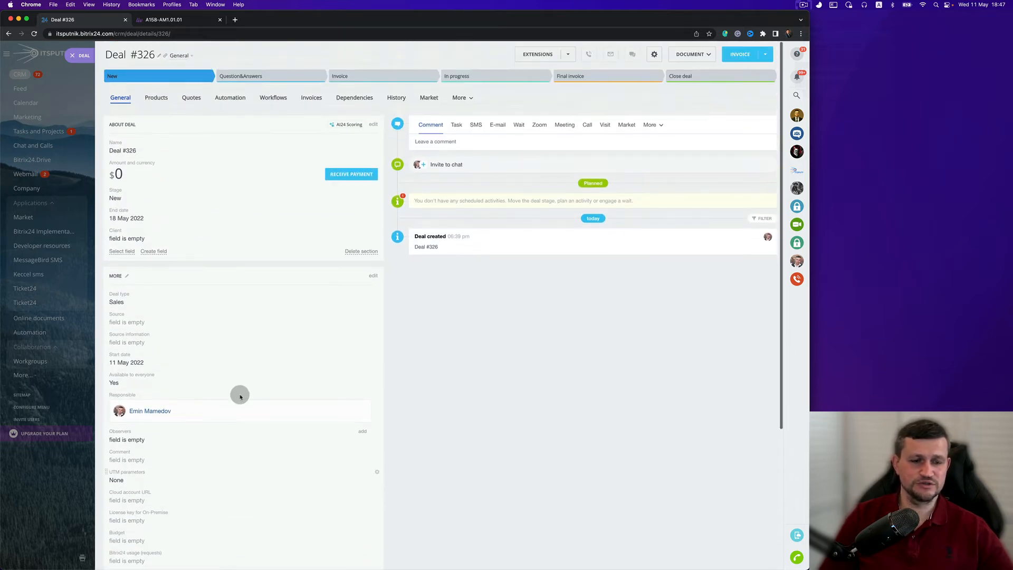
{"action": "scroll", "coordinate": [240, 396], "scroll_direction": "down", "scroll_amount": 5}
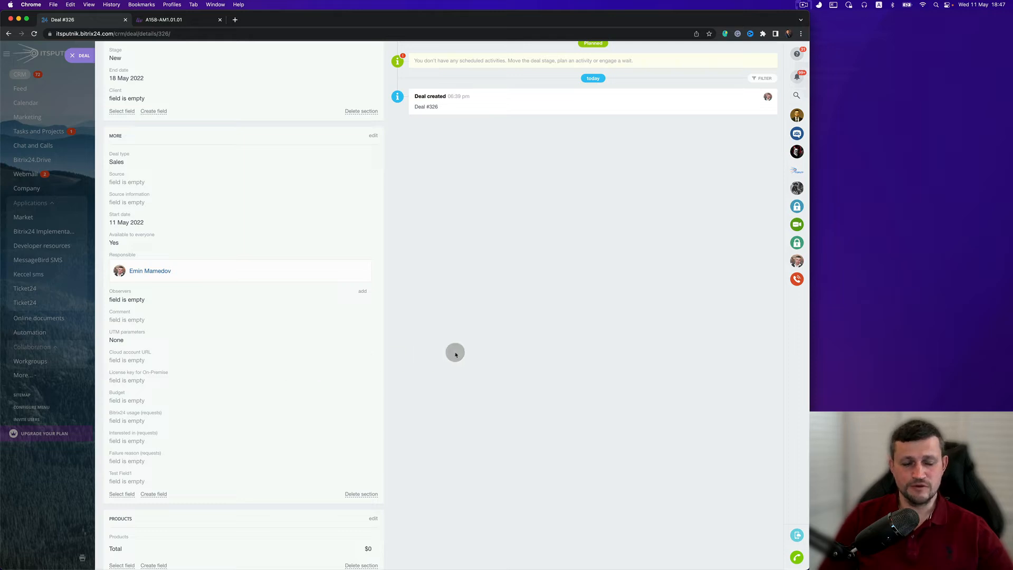
{"action": "scroll", "coordinate": [538, 293], "scroll_direction": "up", "scroll_amount": 5}
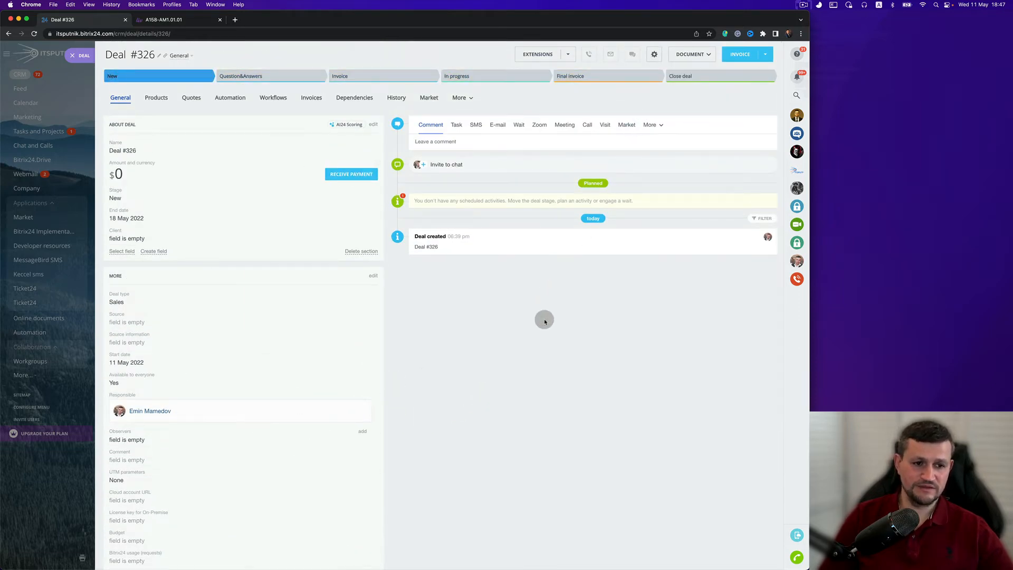
{"action": "scroll", "coordinate": [339, 446], "scroll_direction": "down", "scroll_amount": 3}
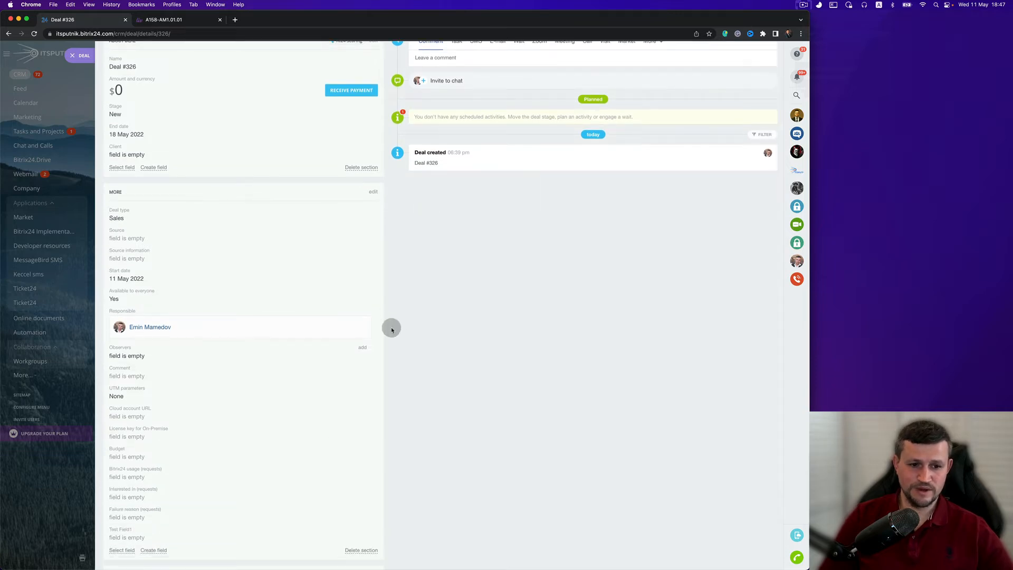
{"action": "scroll", "coordinate": [392, 328], "scroll_direction": "down", "scroll_amount": 4}
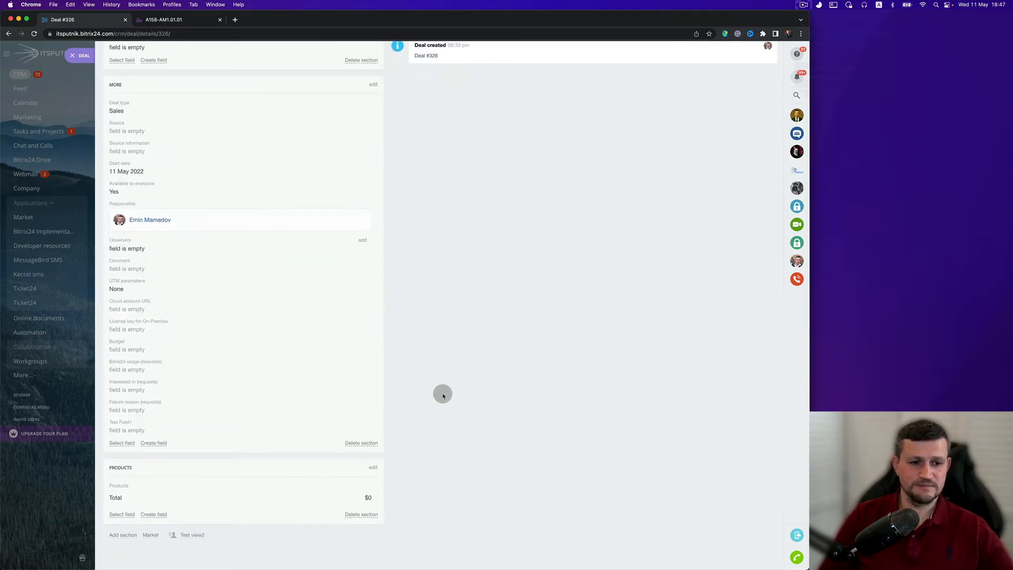
{"action": "scroll", "coordinate": [348, 290], "scroll_direction": "up", "scroll_amount": 1}
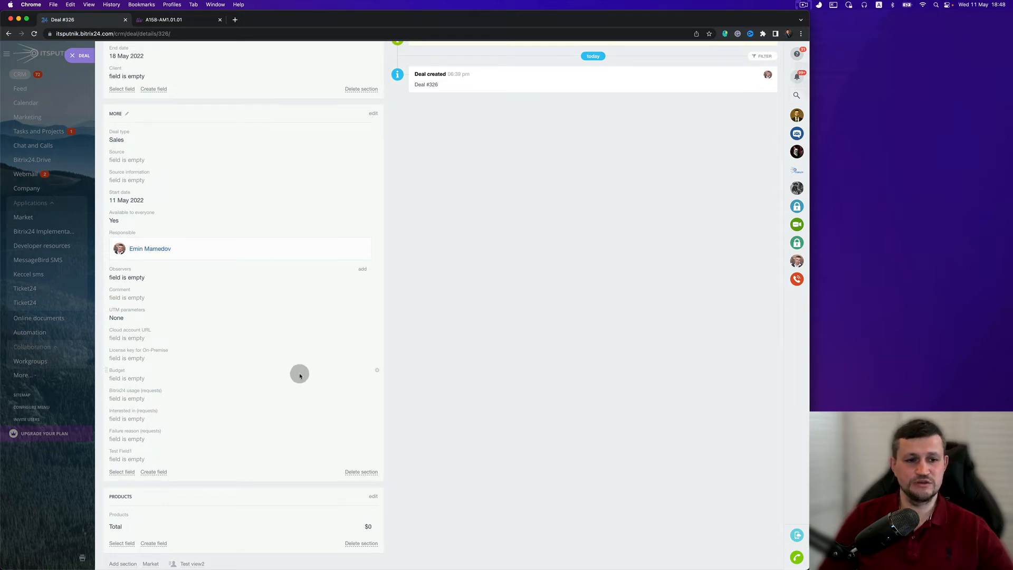
{"action": "scroll", "coordinate": [300, 373], "scroll_direction": "down", "scroll_amount": 1}
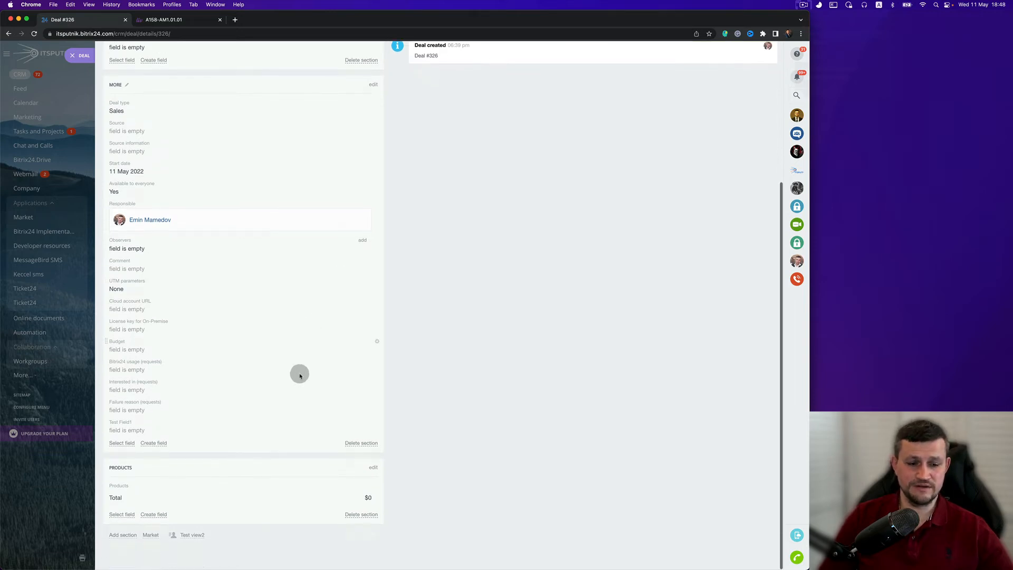
- Switch the deal card to the "test view" profile view
{"action": "left_click", "coordinate": [202, 537]}
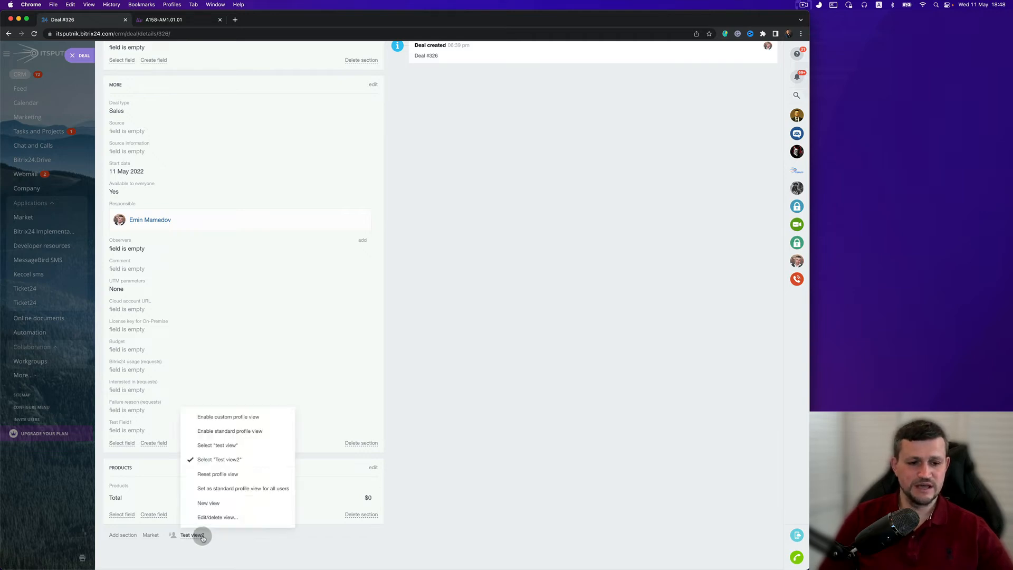
{"action": "left_click", "coordinate": [198, 538]}
{"action": "left_click", "coordinate": [198, 538]}
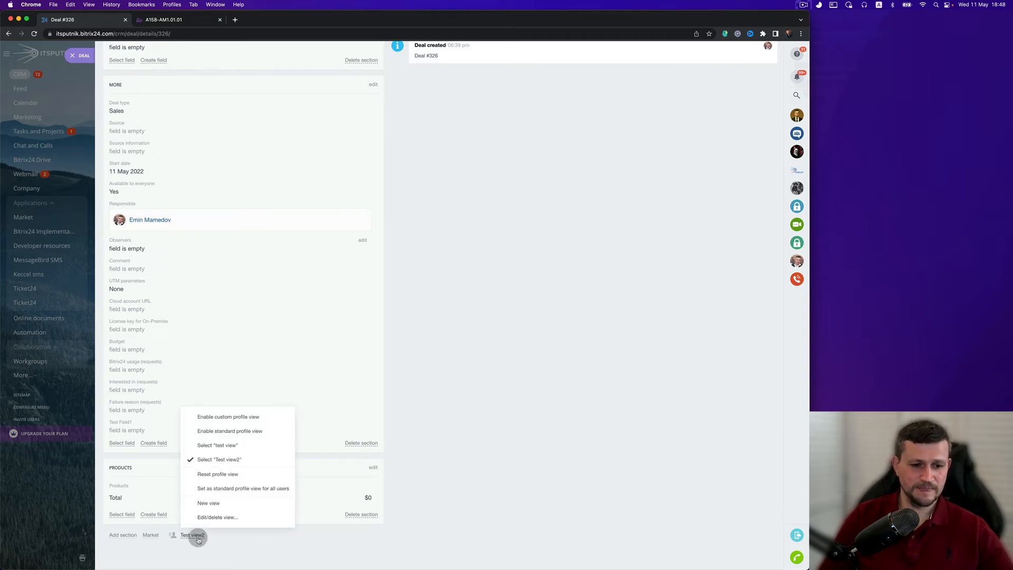
{"action": "left_click", "coordinate": [222, 450]}
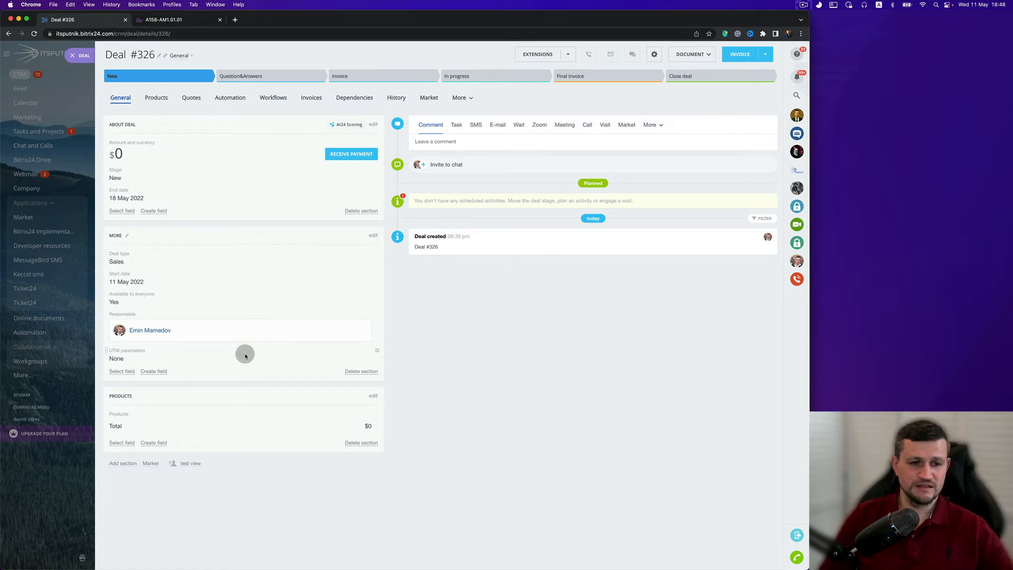
- Switch the deal card back to the "Test view2" profile view and scroll through its fields
{"action": "left_click", "coordinate": [197, 463]}
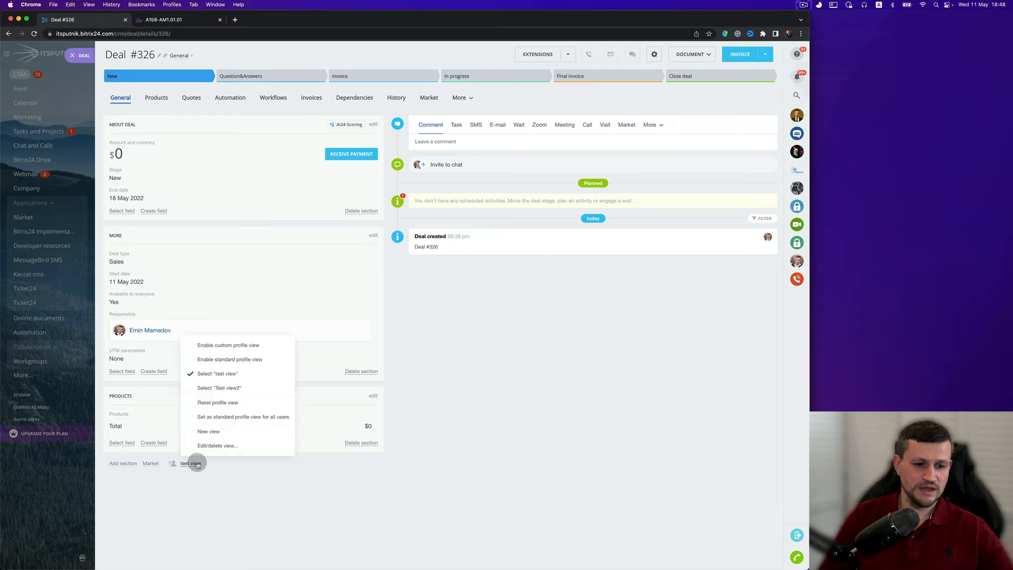
{"action": "left_click", "coordinate": [230, 390]}
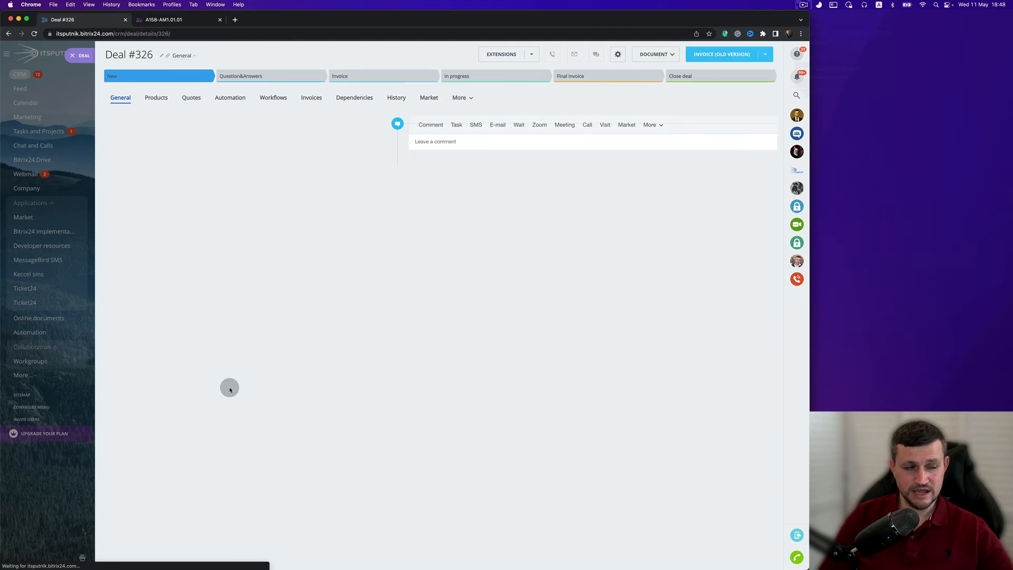
{"action": "scroll", "coordinate": [230, 389], "scroll_direction": "down", "scroll_amount": 3}
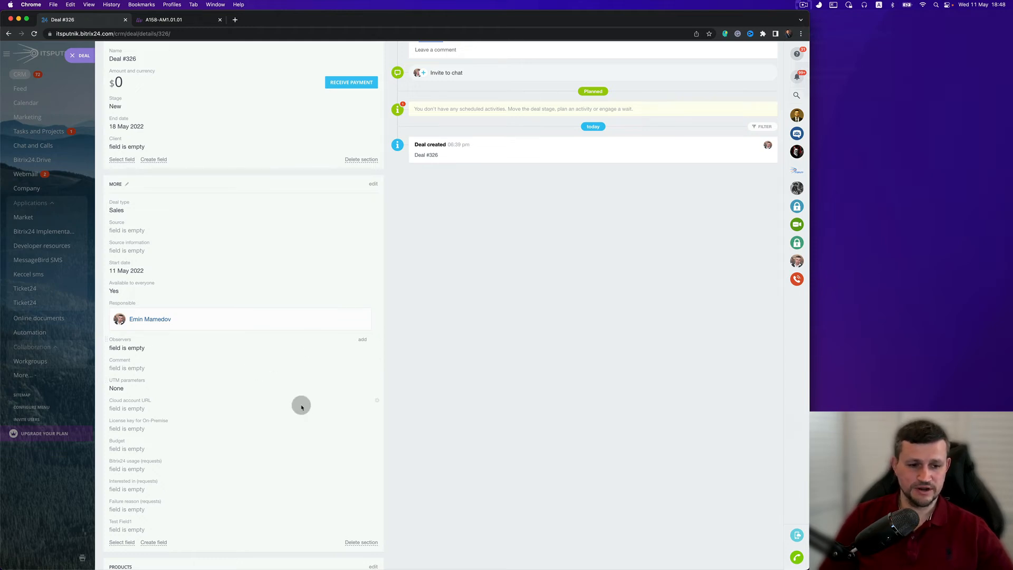
{"action": "scroll", "coordinate": [294, 442], "scroll_direction": "down", "scroll_amount": 4}
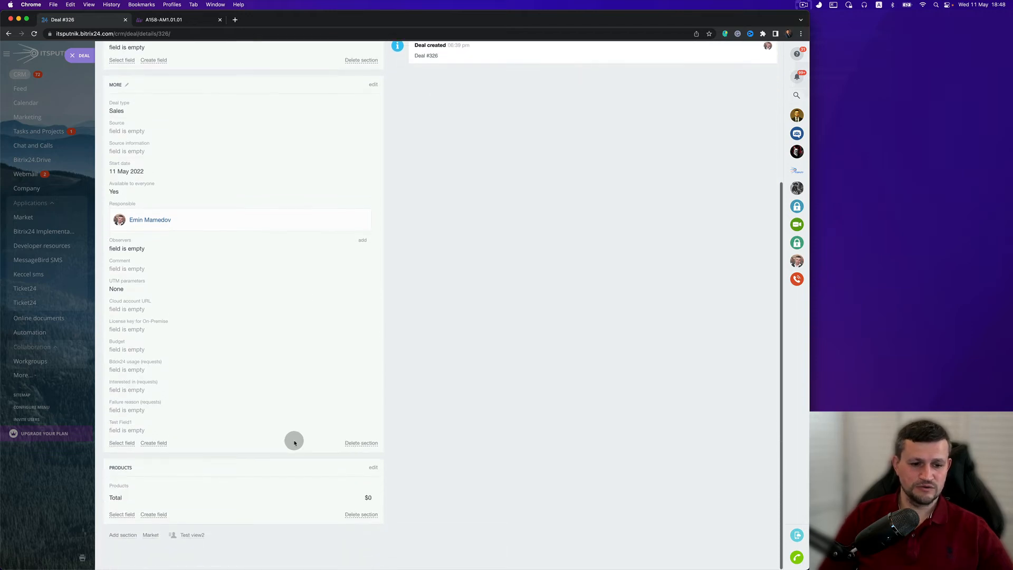
{"action": "scroll", "coordinate": [296, 520], "scroll_direction": "up", "scroll_amount": 7}
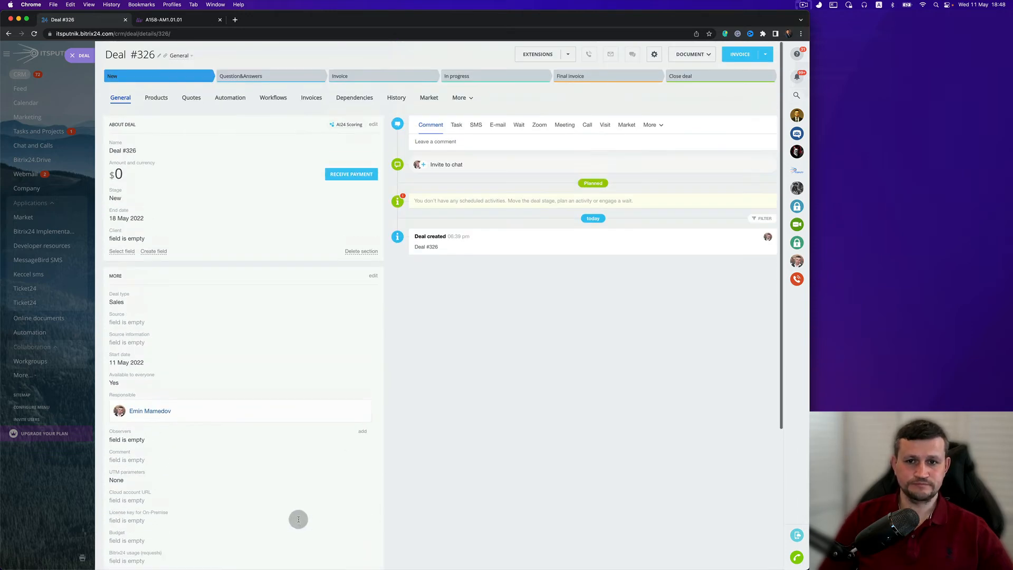
- Start a new profile view for the deal card and name it "test view3"
{"action": "left_click", "coordinate": [653, 56]}
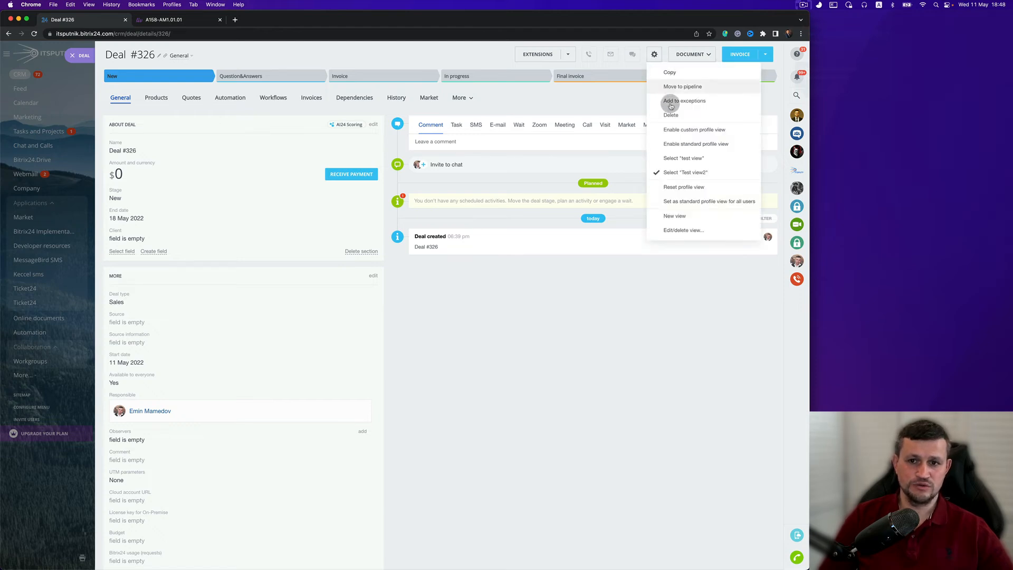
{"action": "left_click", "coordinate": [682, 215]}
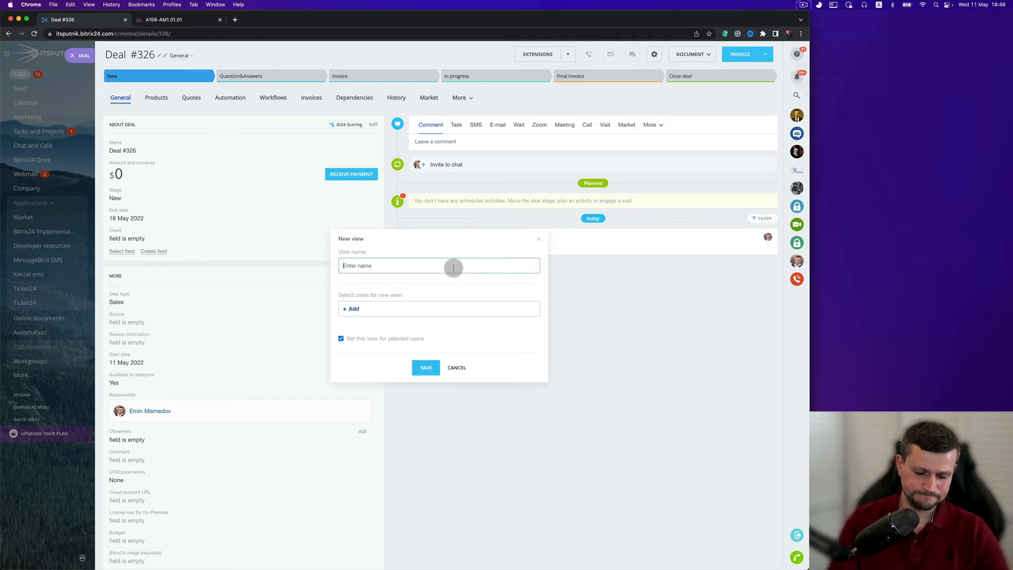
{"action": "type", "text": "vi"}
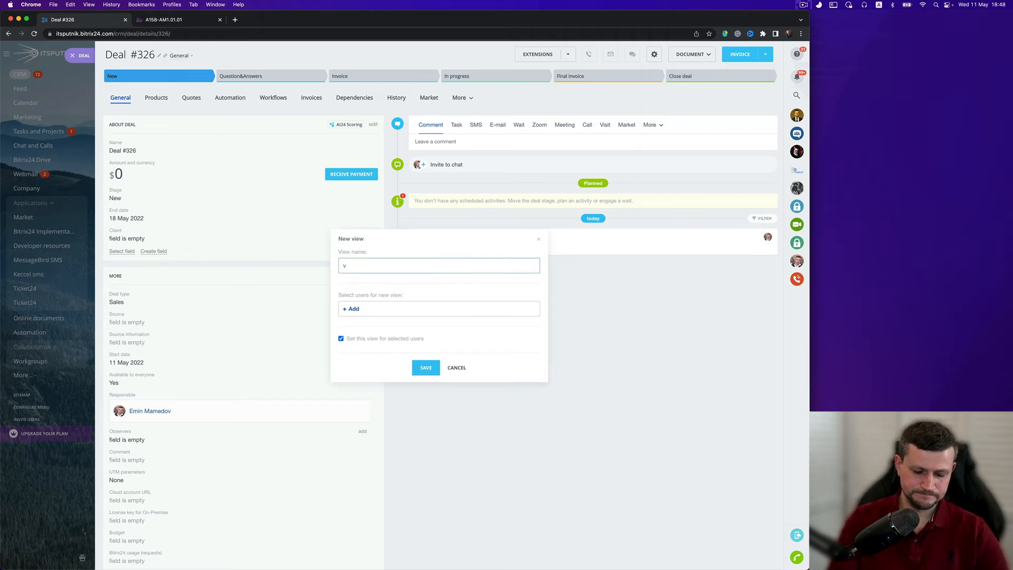
{"action": "key", "text": "BackSpace"}
{"action": "type", "text": "test view3"}
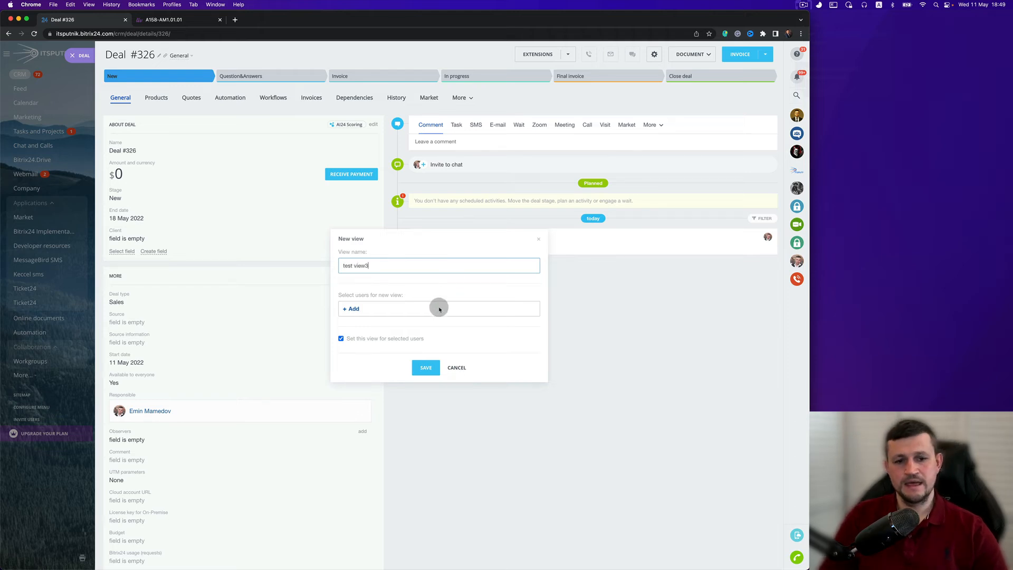
- Add three employees as users of the new view, keep it set for them, and save it
{"action": "left_click", "coordinate": [354, 310]}
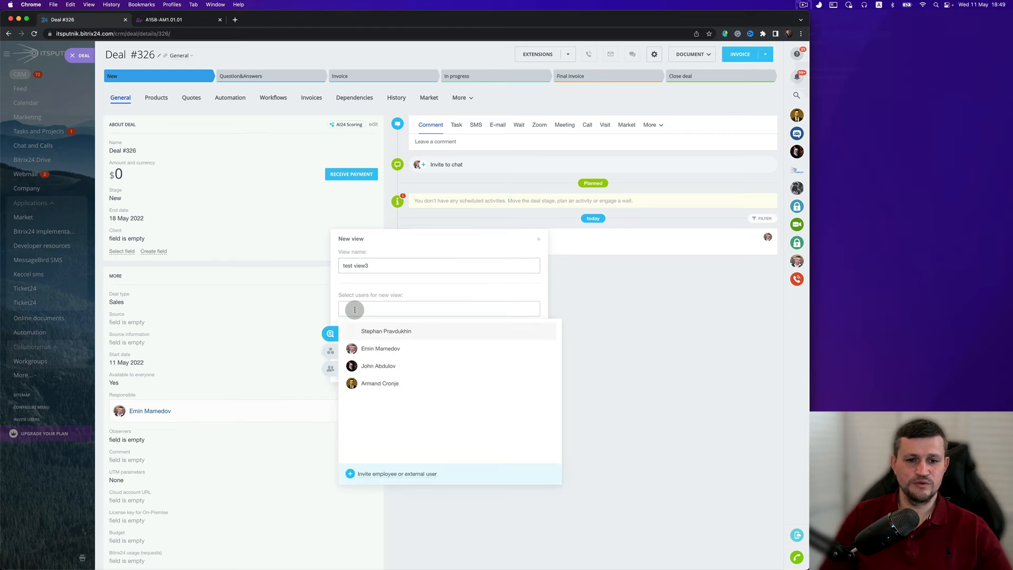
{"action": "left_click", "coordinate": [379, 348]}
{"action": "left_click", "coordinate": [381, 370]}
{"action": "left_click", "coordinate": [380, 383]}
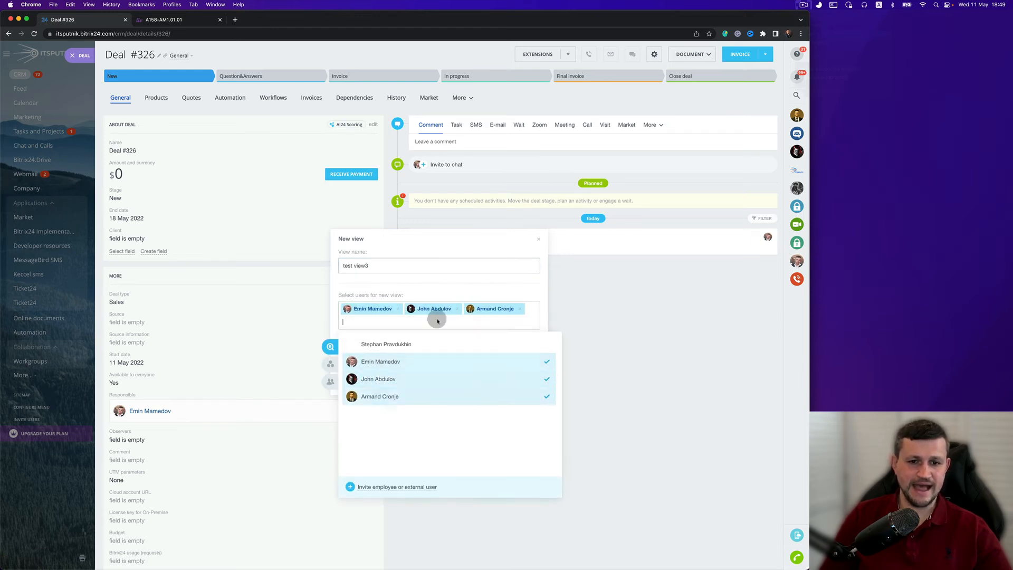
{"action": "left_click", "coordinate": [463, 289]}
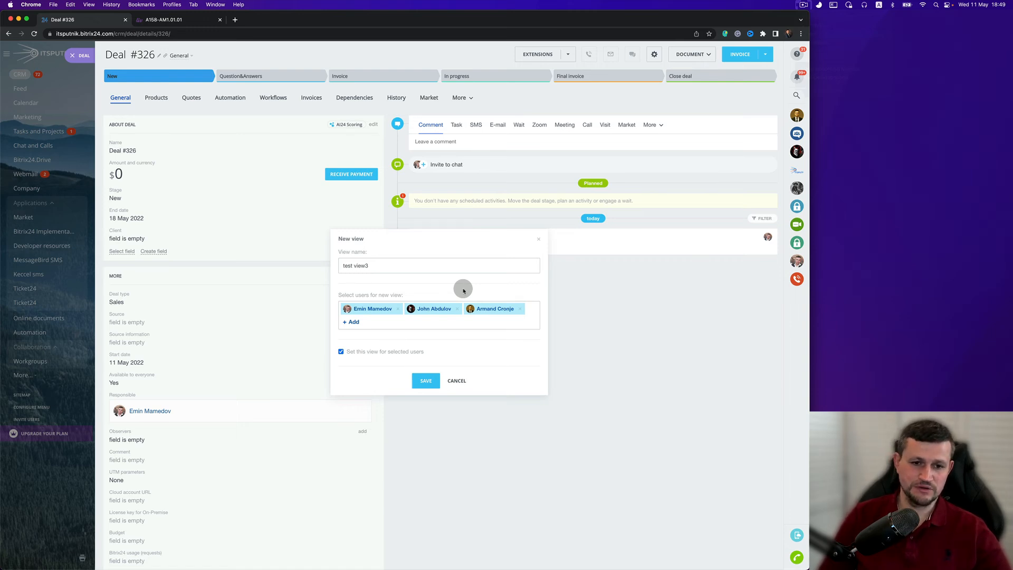
{"action": "left_click", "coordinate": [425, 380]}
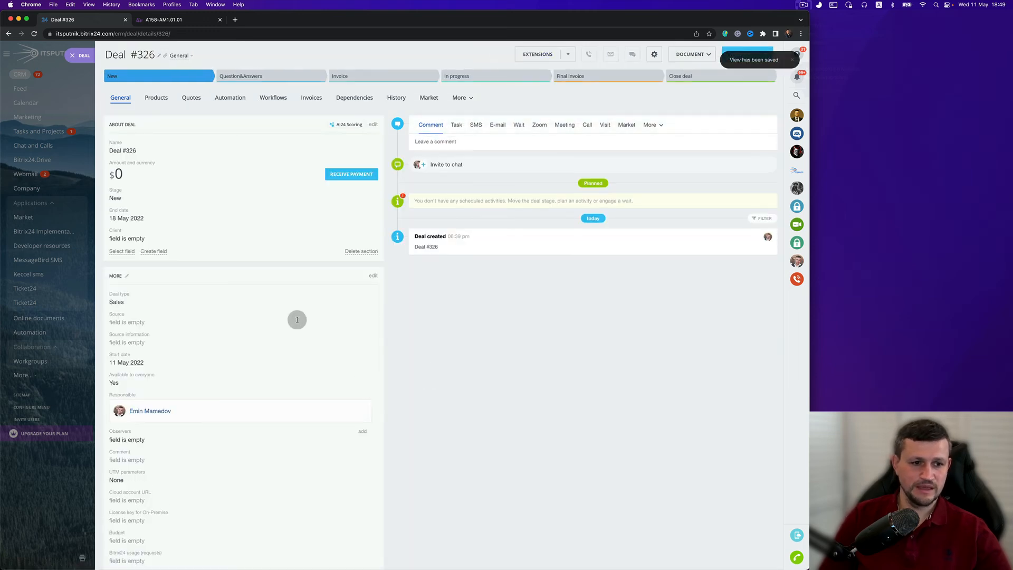
- Scroll down the deal card to check which profile view is active
{"action": "scroll", "coordinate": [300, 318], "scroll_direction": "down", "scroll_amount": 1}
{"action": "scroll", "coordinate": [300, 318], "scroll_direction": "down", "scroll_amount": 3}
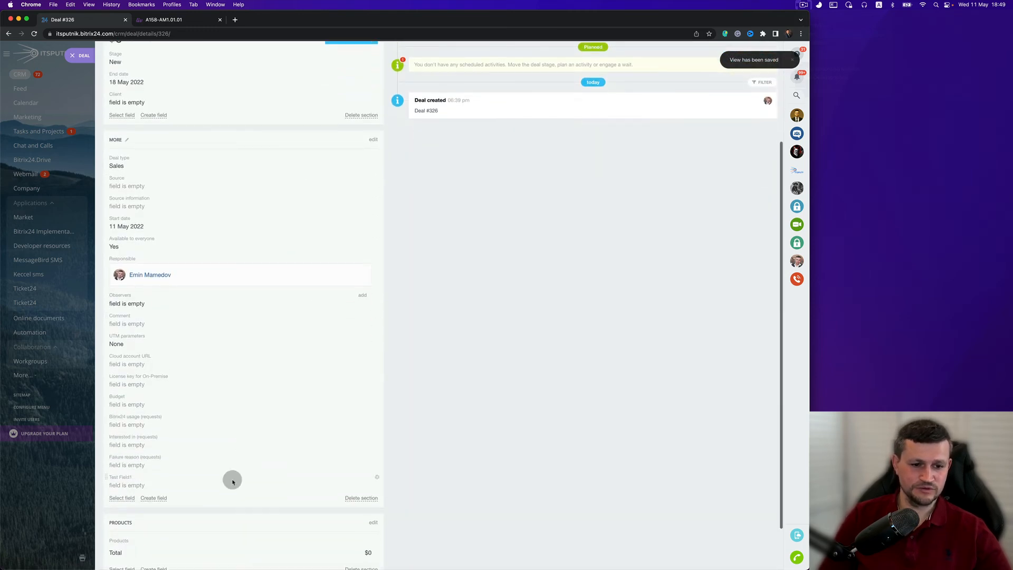
{"action": "scroll", "coordinate": [231, 479], "scroll_direction": "down", "scroll_amount": 2}
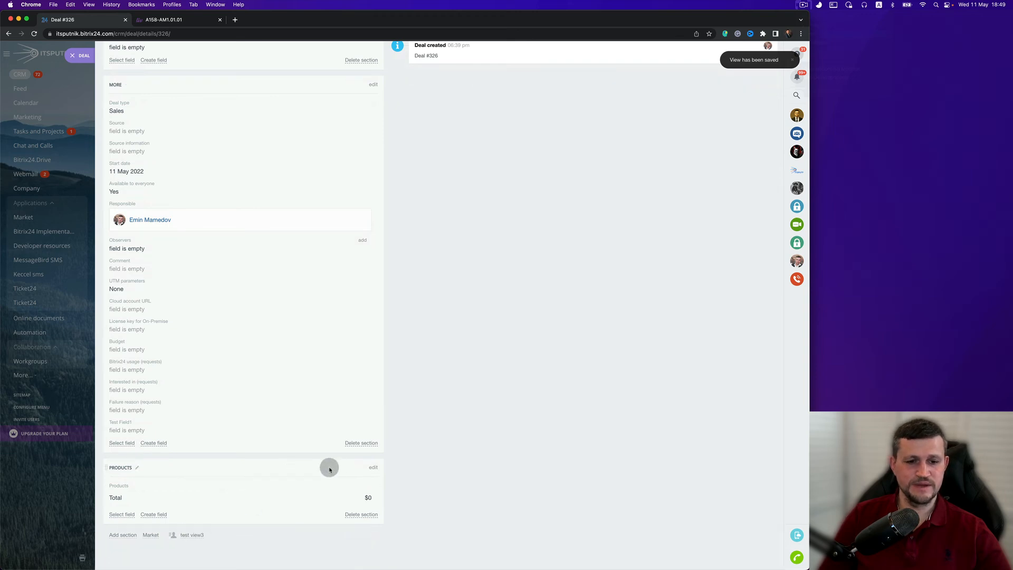
- Delete the Products section from the deal card in the "test view3" profile view
{"action": "left_click", "coordinate": [365, 513]}
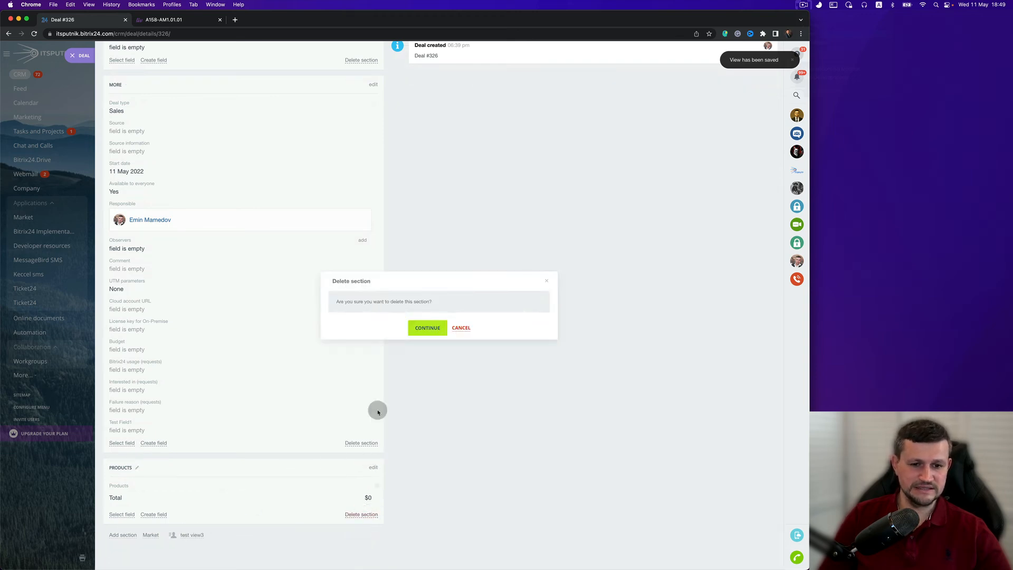
{"action": "left_click", "coordinate": [425, 328]}
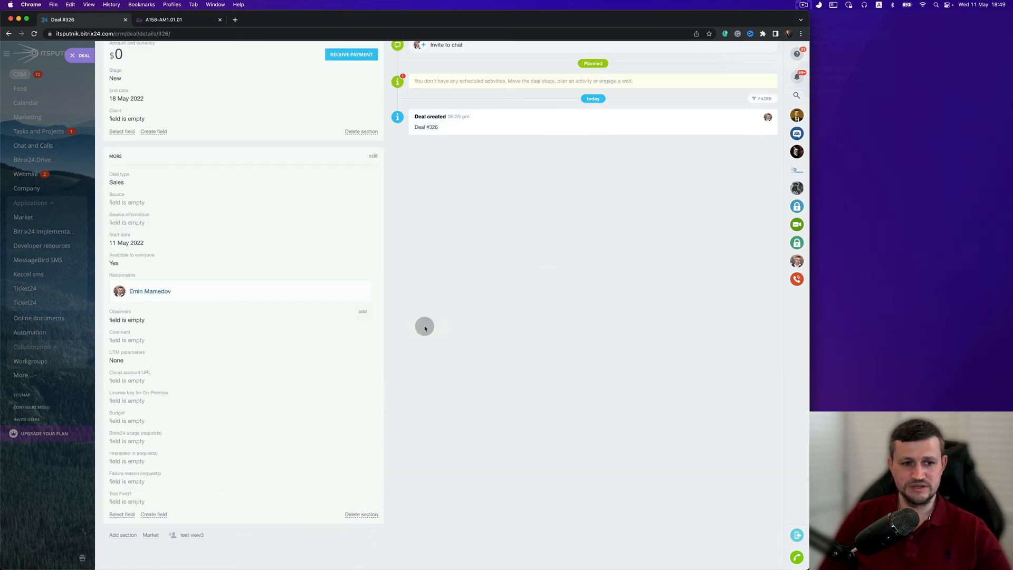
- Hide the Observers, Comment and Responsible fields in the More section
{"action": "left_click", "coordinate": [377, 332]}
{"action": "left_click", "coordinate": [384, 347]}
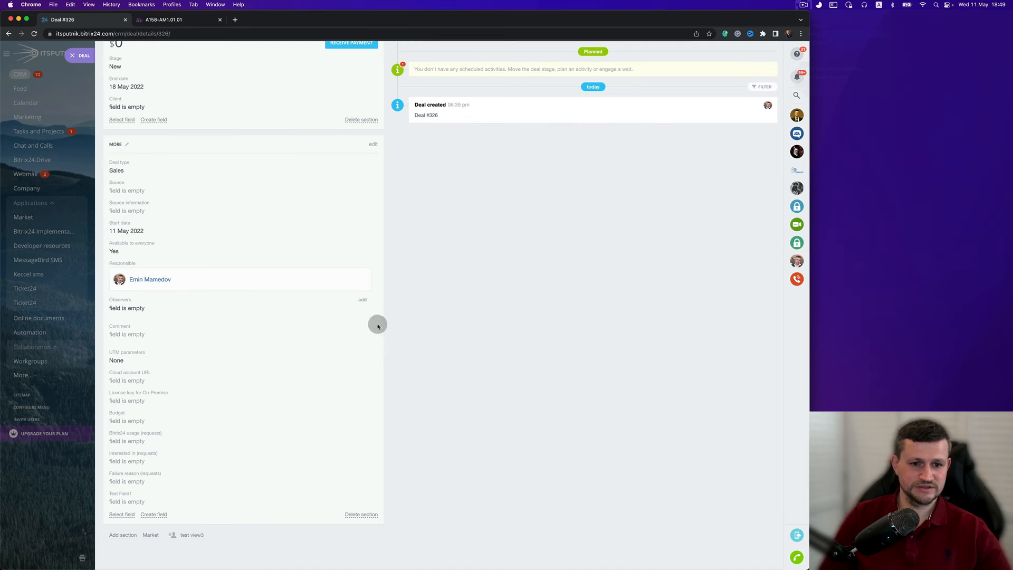
{"action": "left_click", "coordinate": [378, 332]}
{"action": "left_click", "coordinate": [387, 347]}
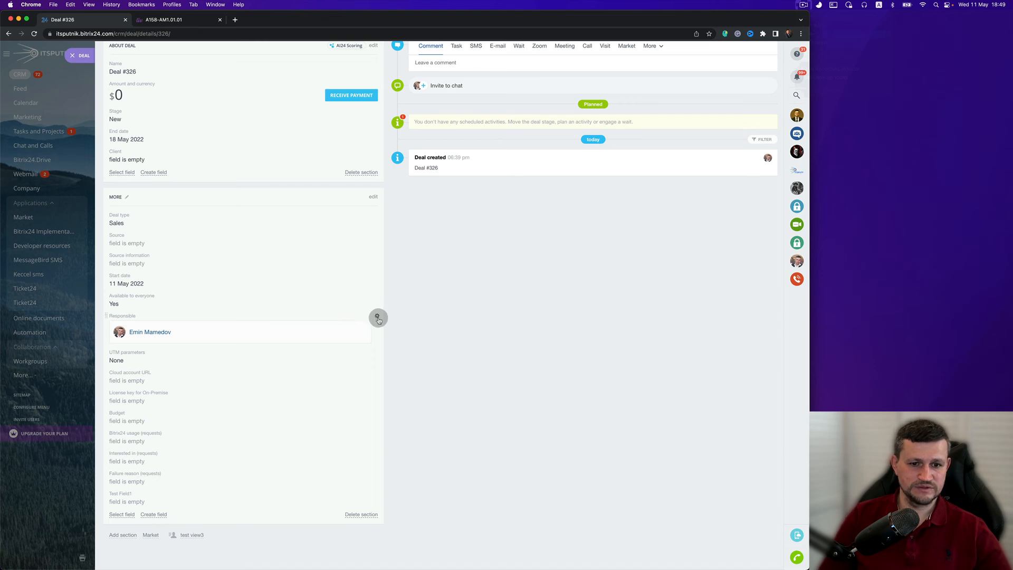
{"action": "left_click", "coordinate": [387, 326]}
{"action": "left_click", "coordinate": [386, 329]}
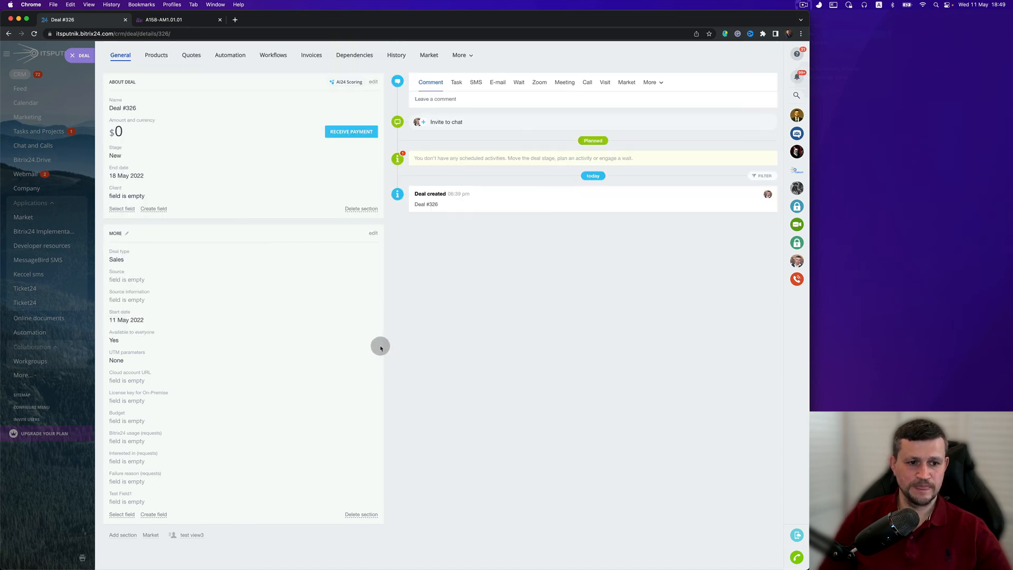
- Hide the UTM parameters, Cloud account URL and Available to everyone fields in the More section
{"action": "left_click", "coordinate": [377, 352]}
{"action": "left_click", "coordinate": [385, 360]}
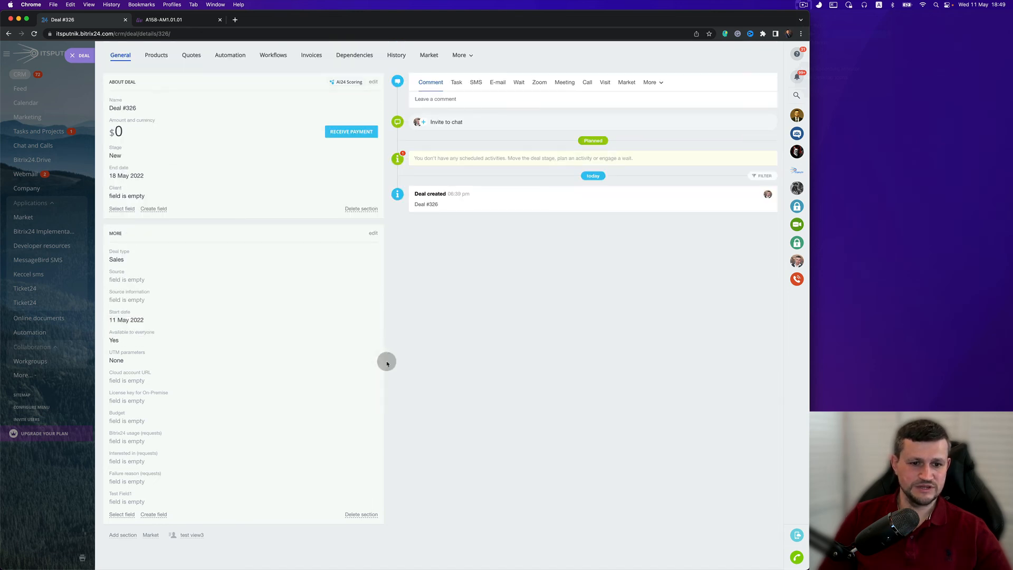
{"action": "left_click", "coordinate": [375, 372]}
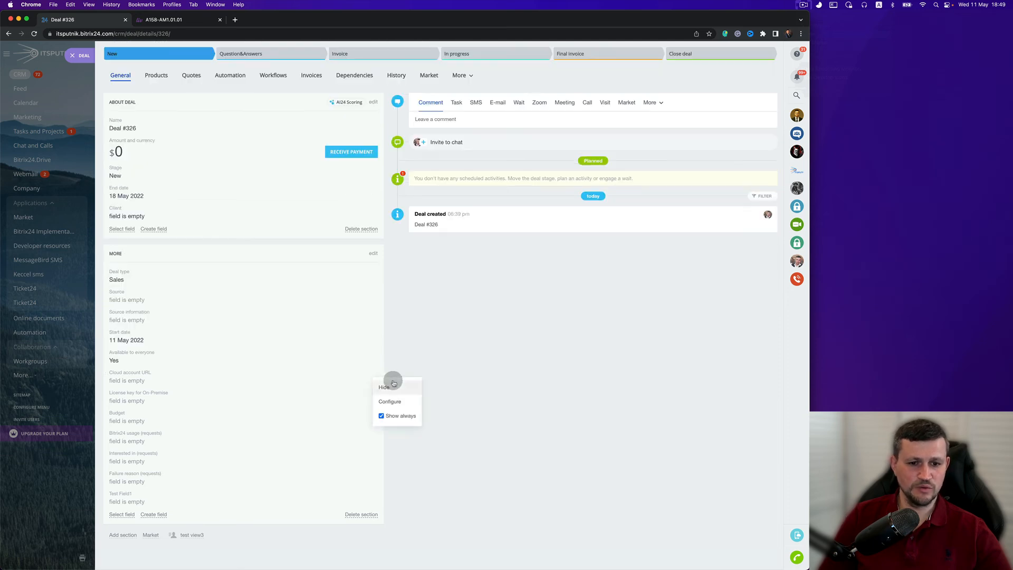
{"action": "left_click", "coordinate": [393, 382]}
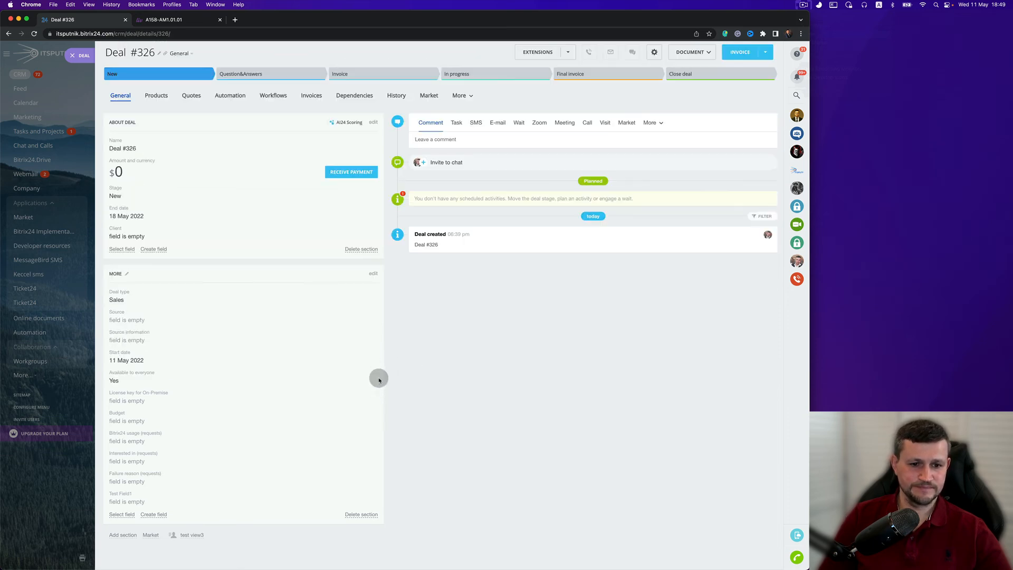
{"action": "left_click", "coordinate": [377, 372]}
{"action": "left_click", "coordinate": [385, 383]}
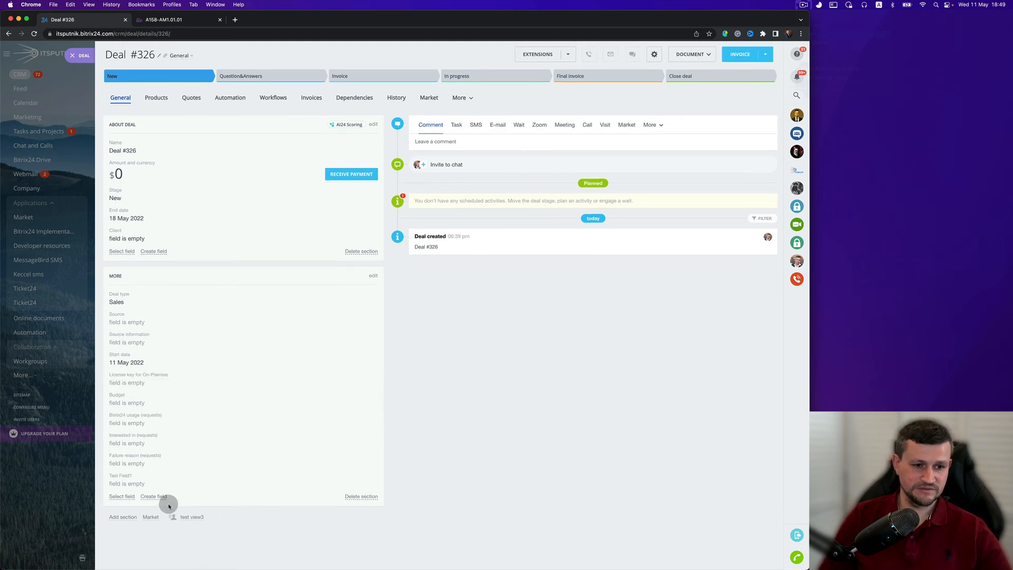
- Switch the deal card to the "Test view2" profile view and scroll down through its sections
{"action": "left_click", "coordinate": [192, 517]}
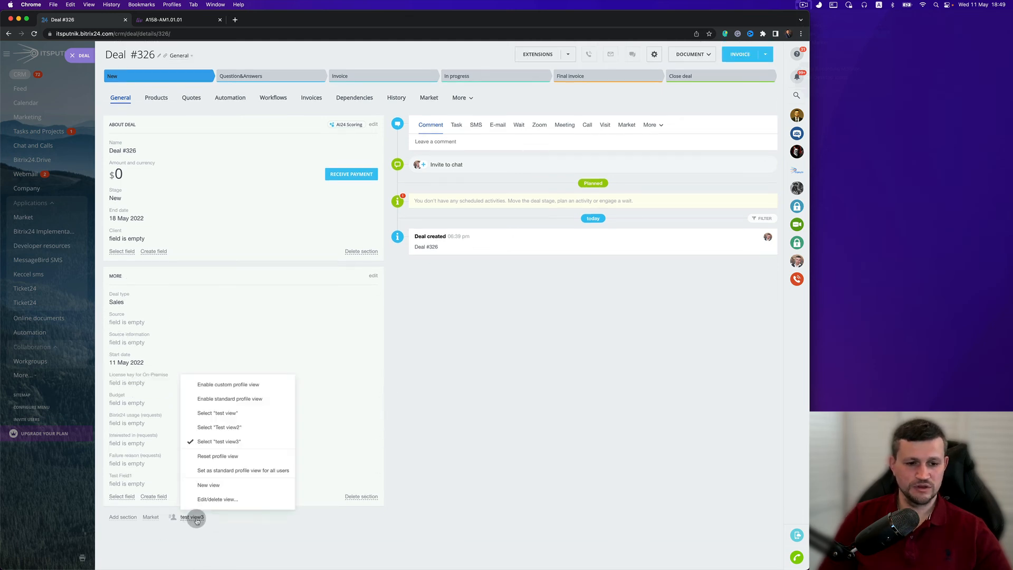
{"action": "left_click", "coordinate": [226, 426]}
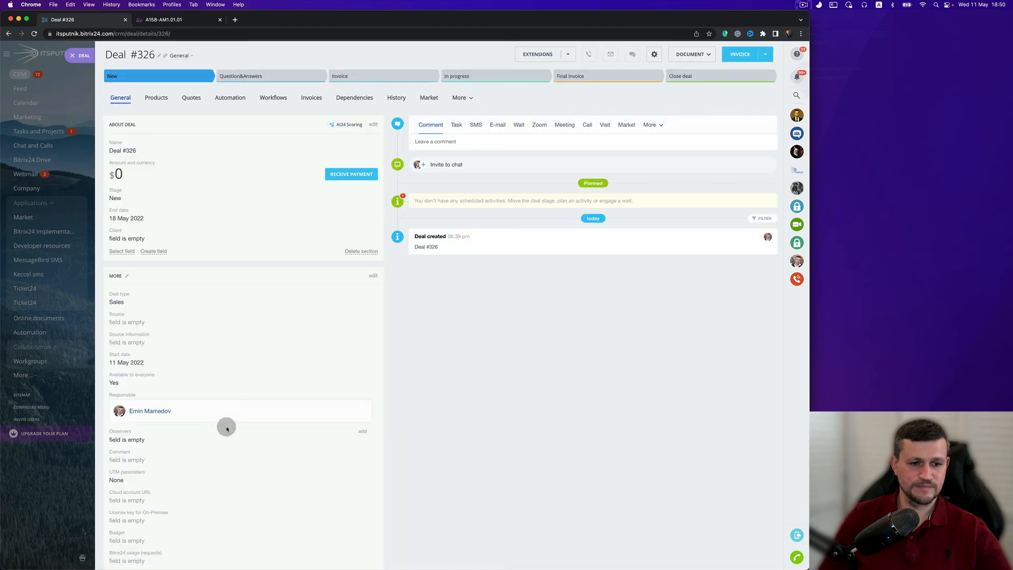
{"action": "scroll", "coordinate": [226, 427], "scroll_direction": "down", "scroll_amount": 10}
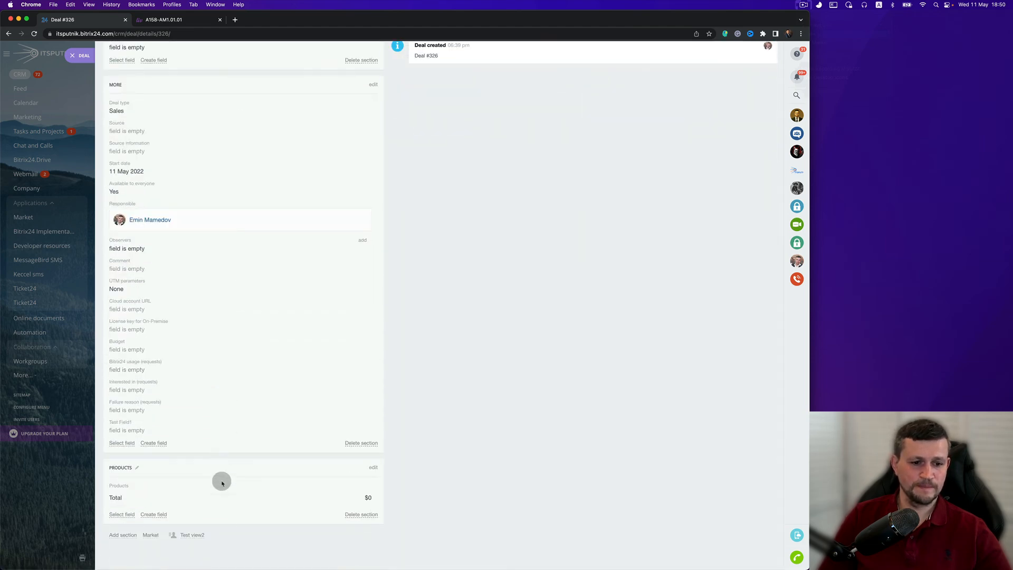
- Switch the deal card back to the "test view3" profile view
{"action": "left_click", "coordinate": [201, 538]}
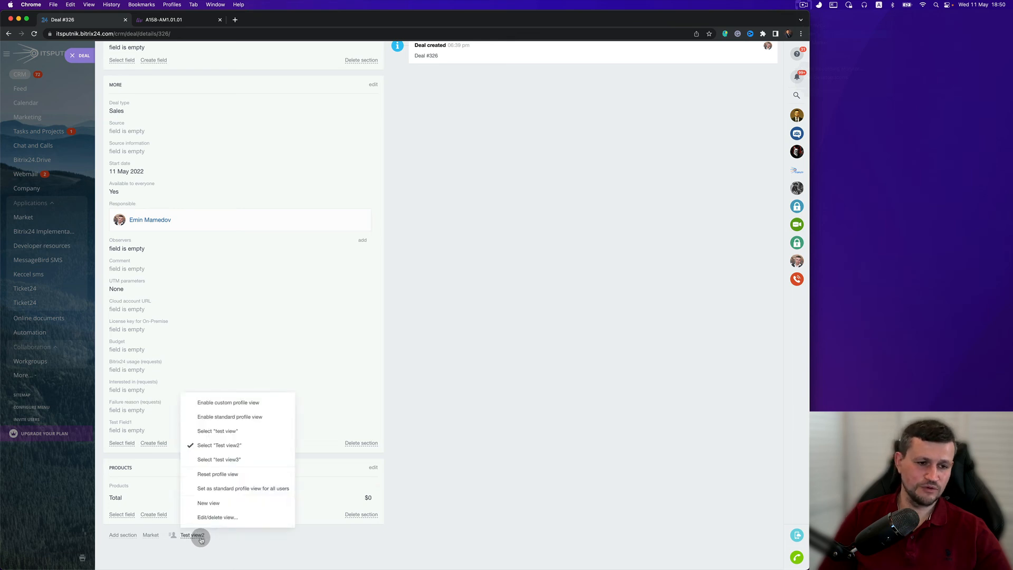
{"action": "left_click", "coordinate": [234, 460]}
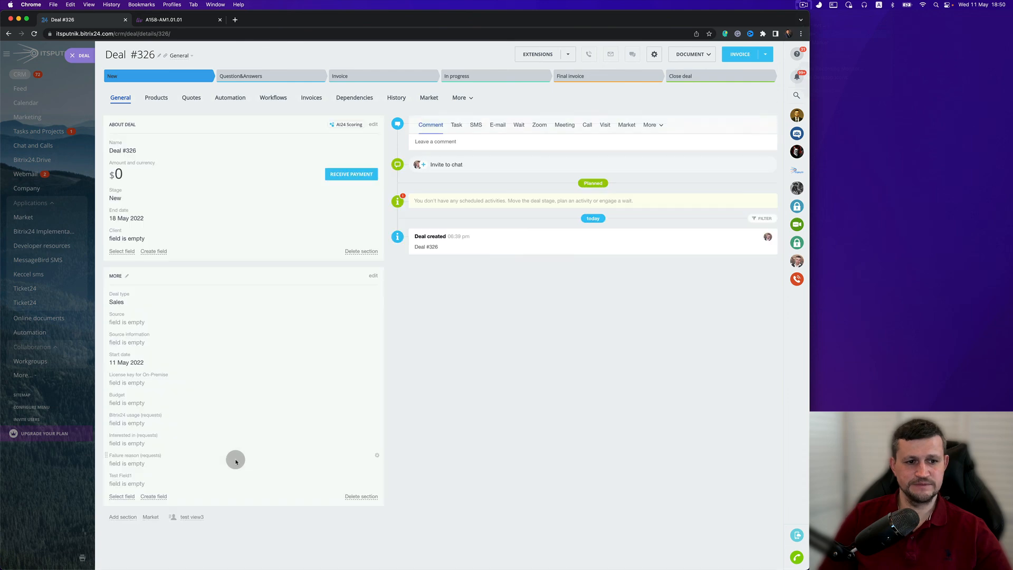